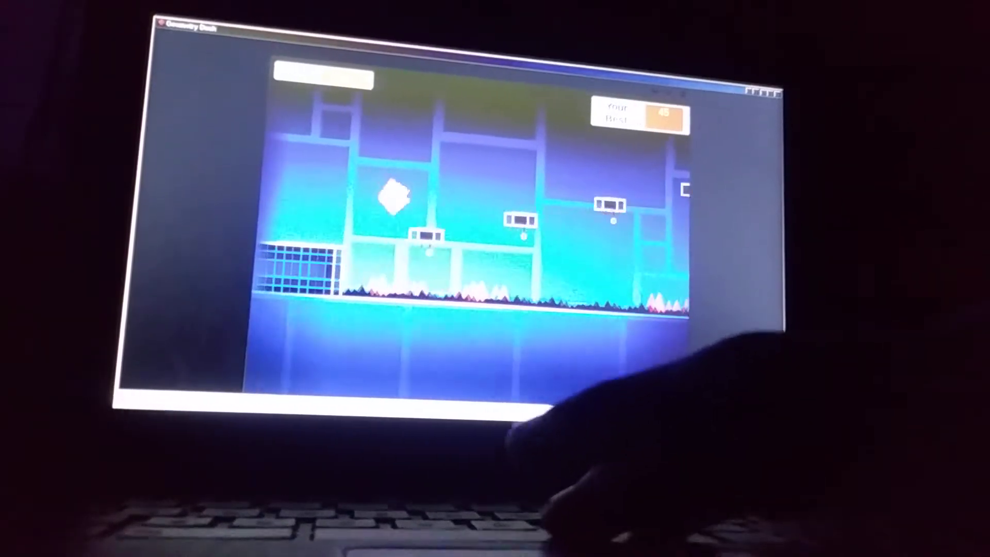
{"action": "key", "text": "space"}
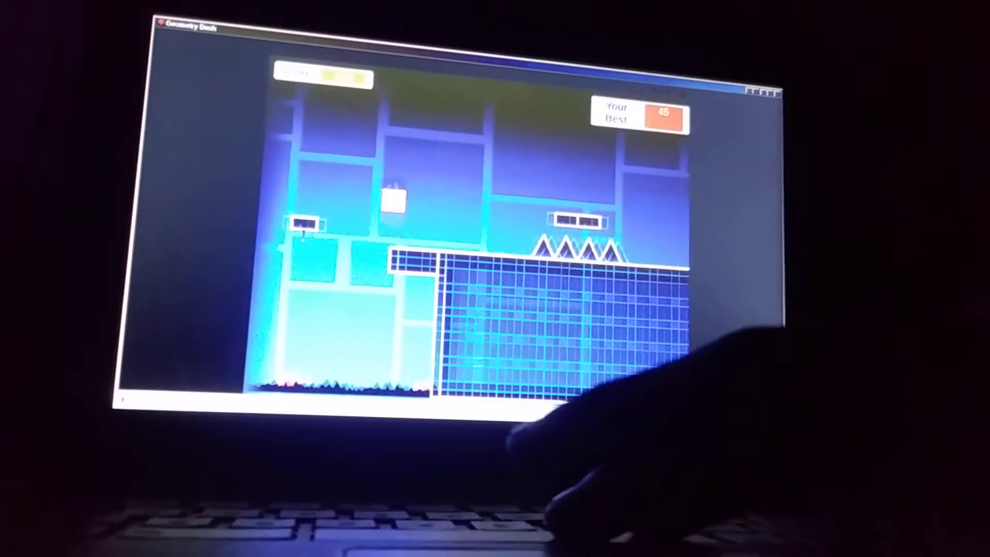
{"action": "key", "text": "space"}
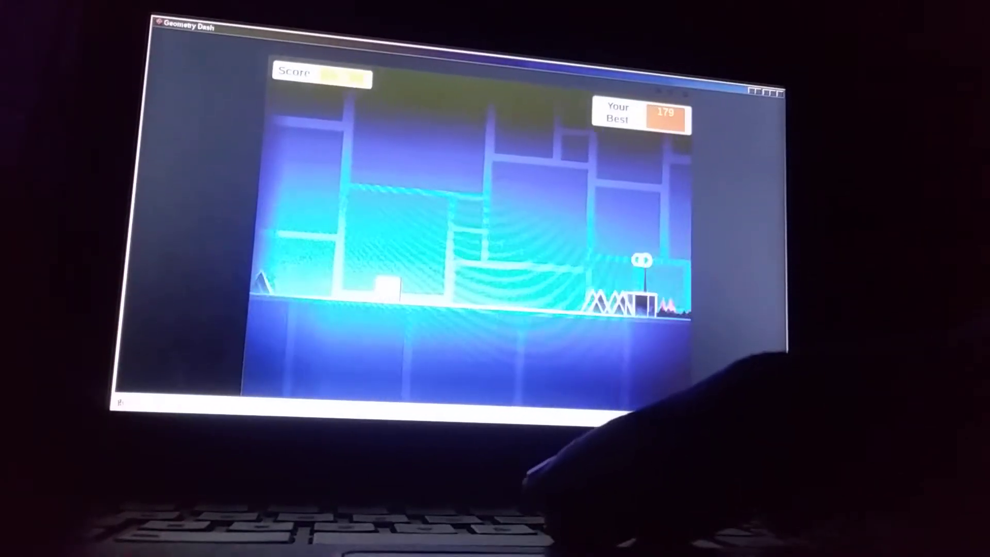
{"action": "key", "text": "space"}
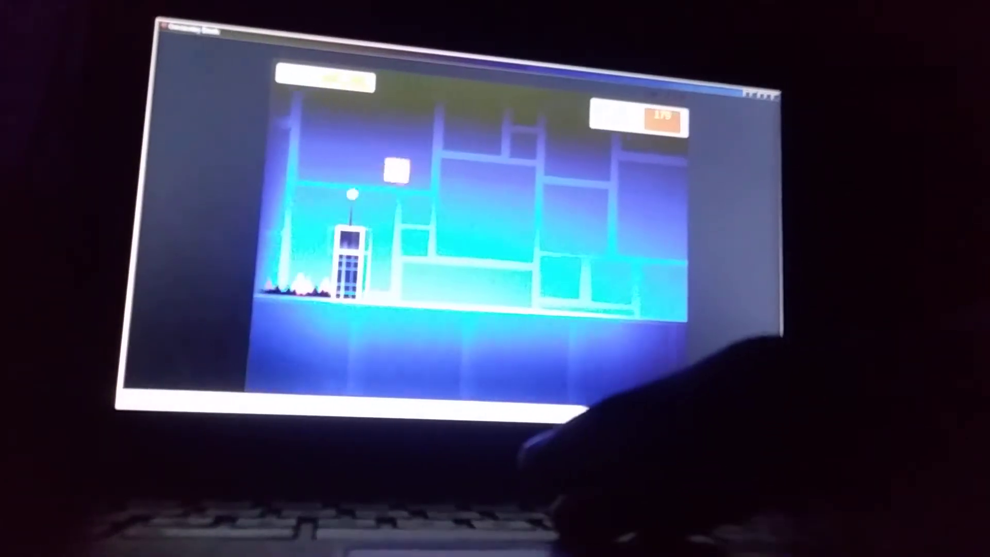